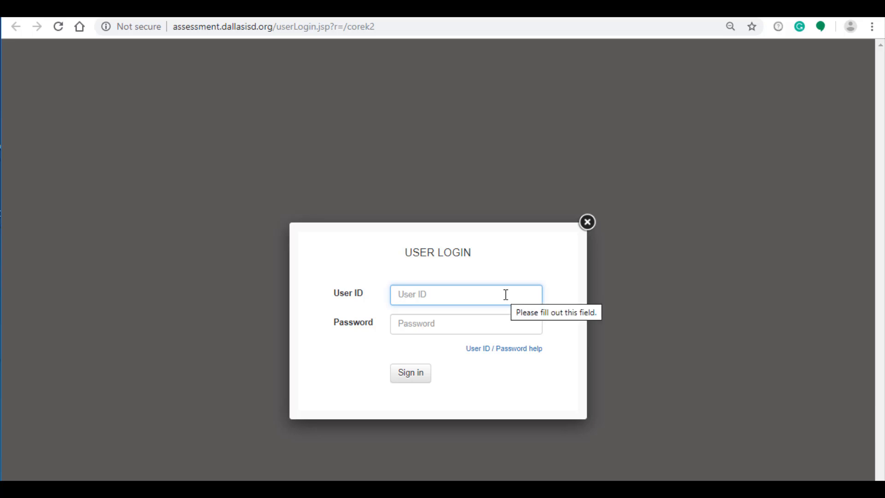
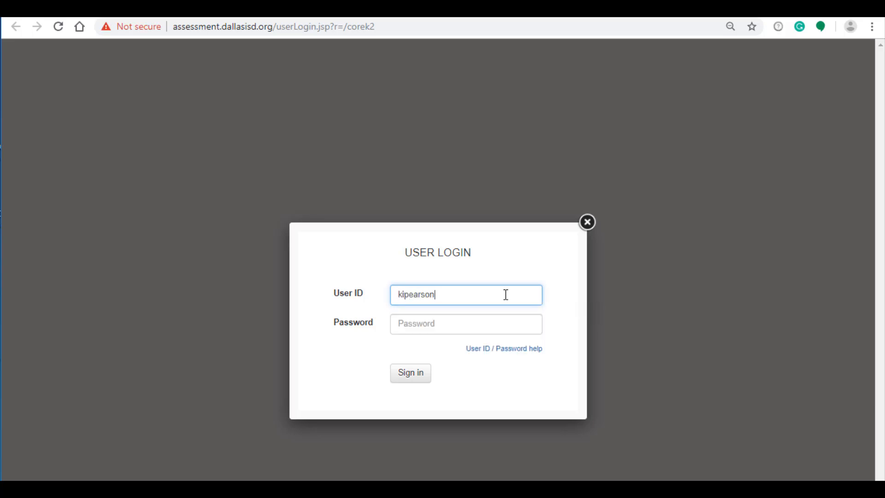
Sign in to the assessment site with the coordinator's user ID and account password
key("Tab")
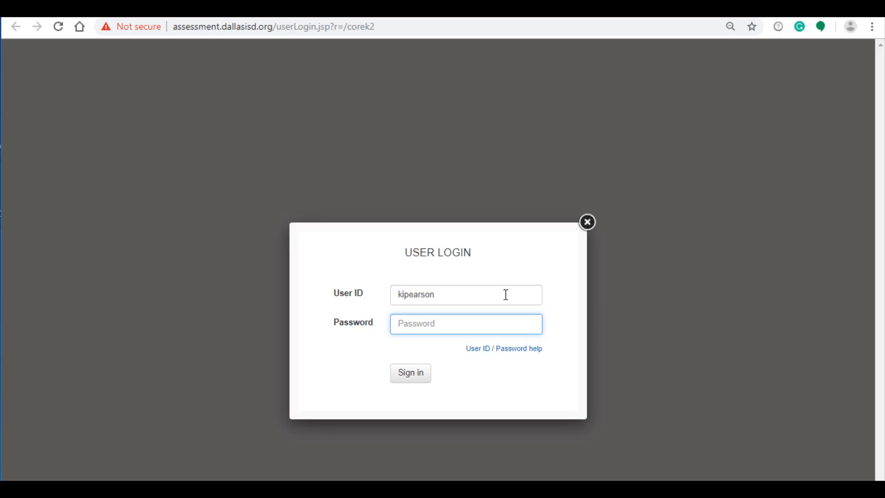
type("*************")
left_click(416, 375)
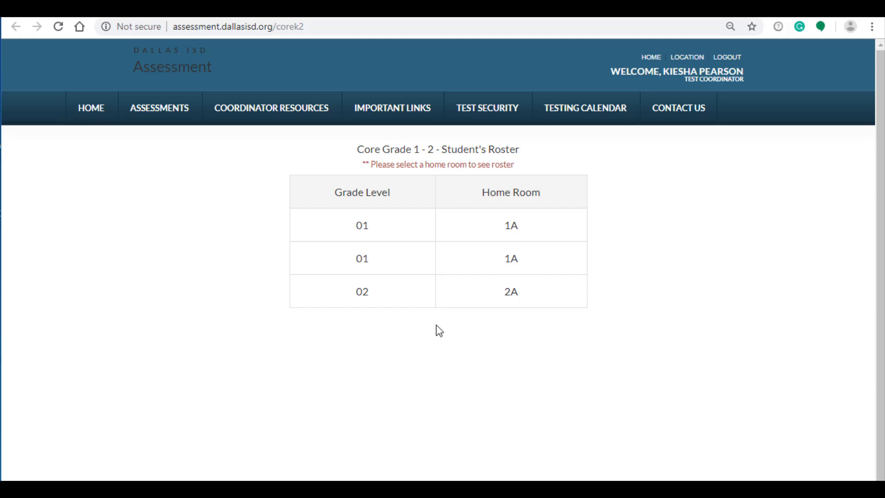
Open the roster for grade 02, home room 2A, and choose the Reading subject
left_click(515, 303)
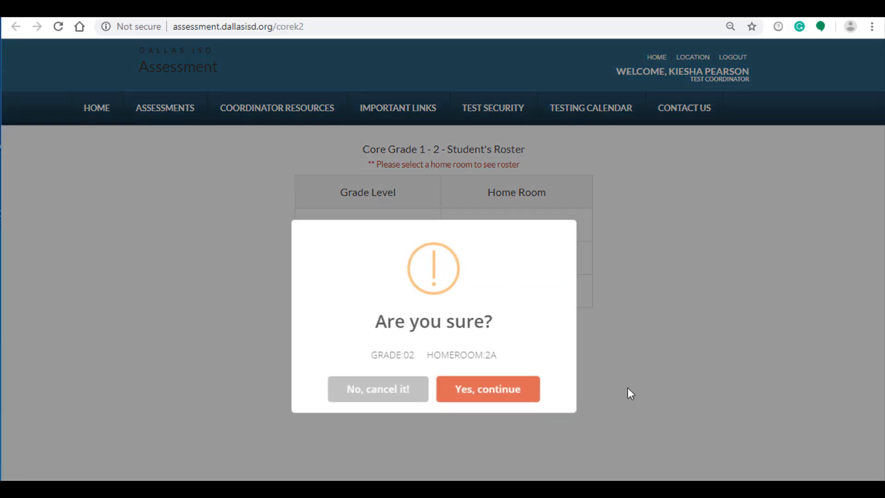
left_click(527, 396)
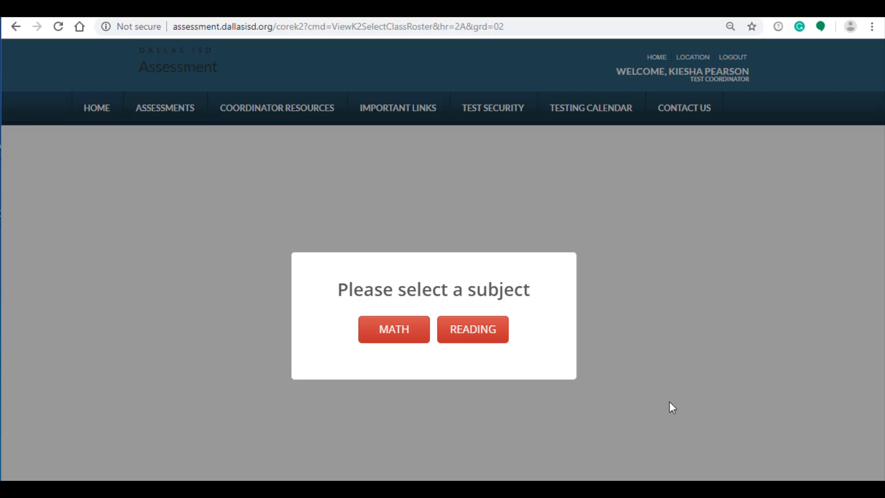
left_click(502, 336)
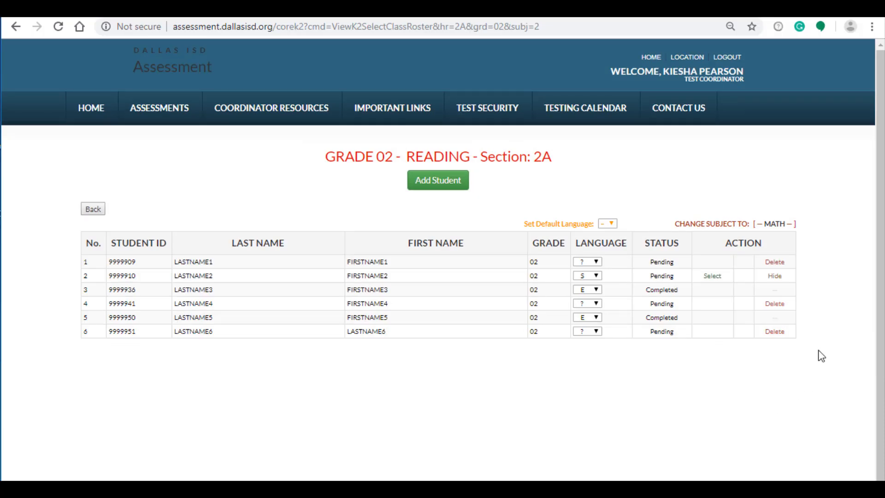
Switch the roster between the Math and Reading subjects to compare them
left_click(778, 225)
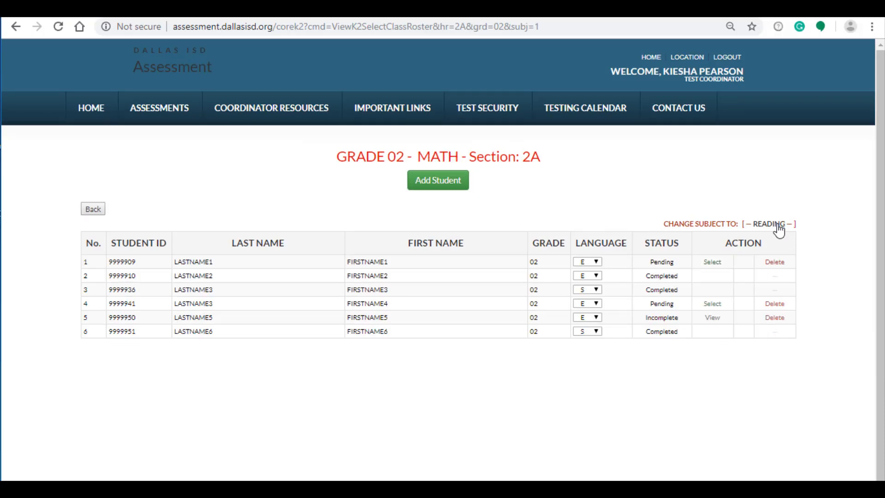
left_click(778, 226)
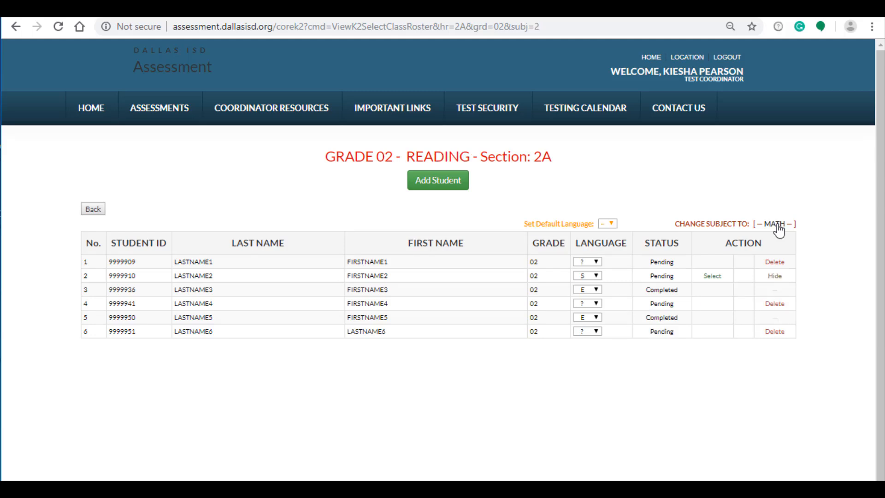
left_click(778, 226)
left_click(778, 226)
left_click(596, 262)
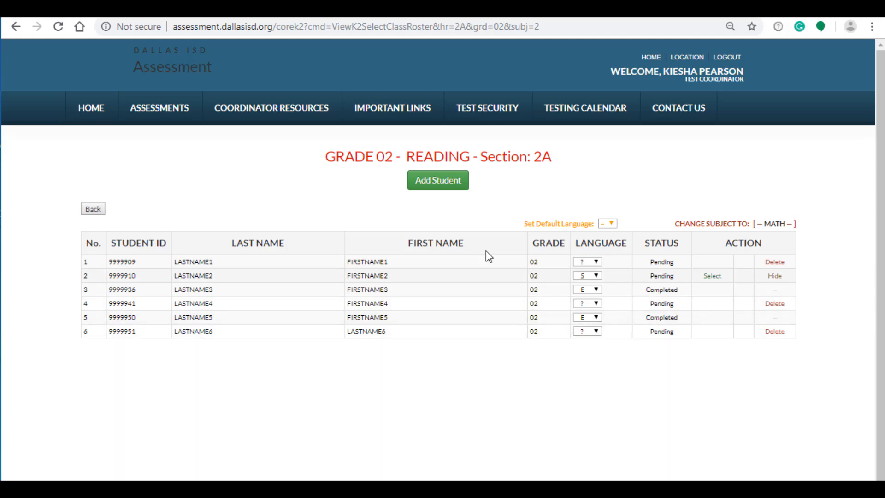
Add a student to the Reading roster with a student ID, last name LASTNAME and first name FIRSTNAME
left_click(439, 180)
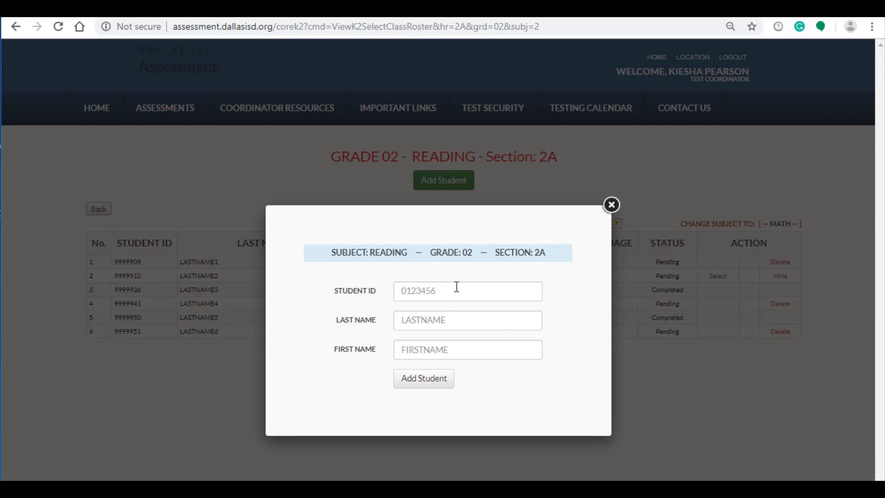
left_click(456, 286)
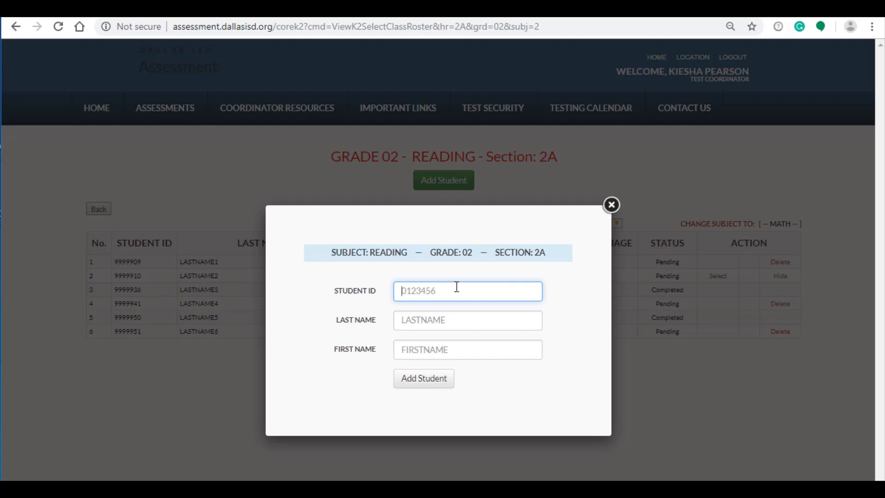
type("999901")
key("Tab")
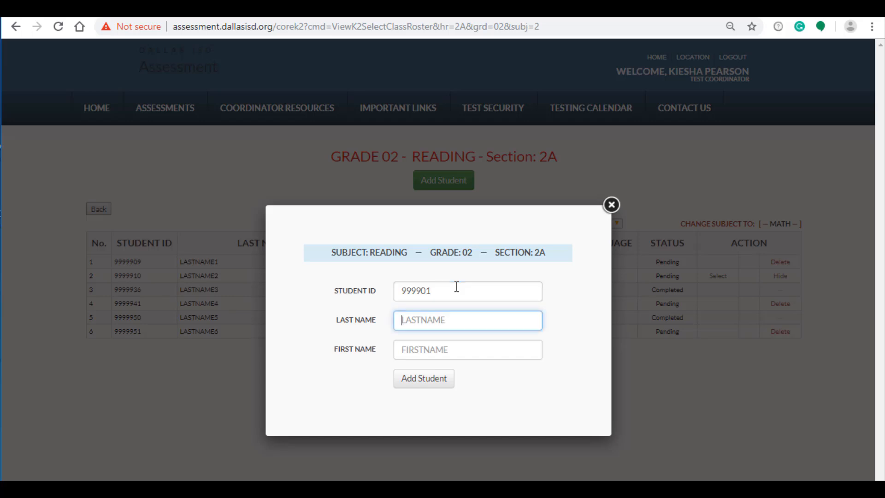
type("LASTNAME")
key("Tab")
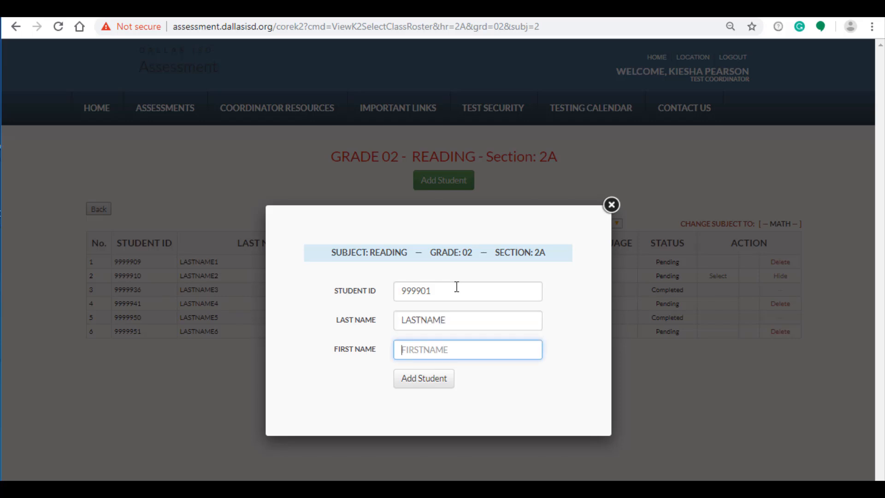
type("FIRSTNAME")
left_click(433, 378)
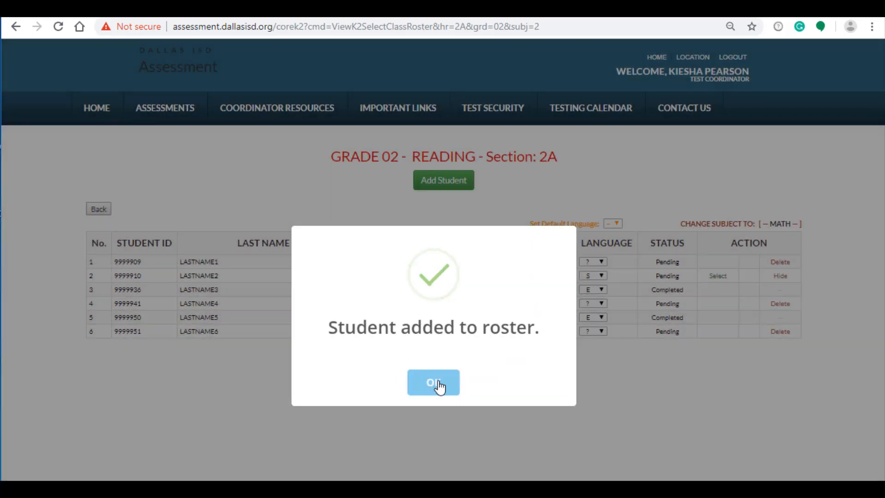
left_click(436, 383)
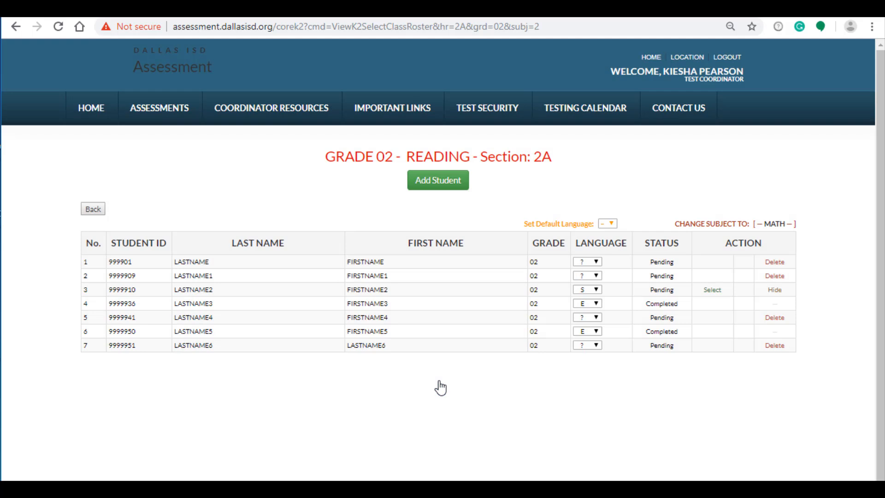
Add another student with a student ID, last name LASTNAME1 and first name FIRSTNAME1
left_click(425, 181)
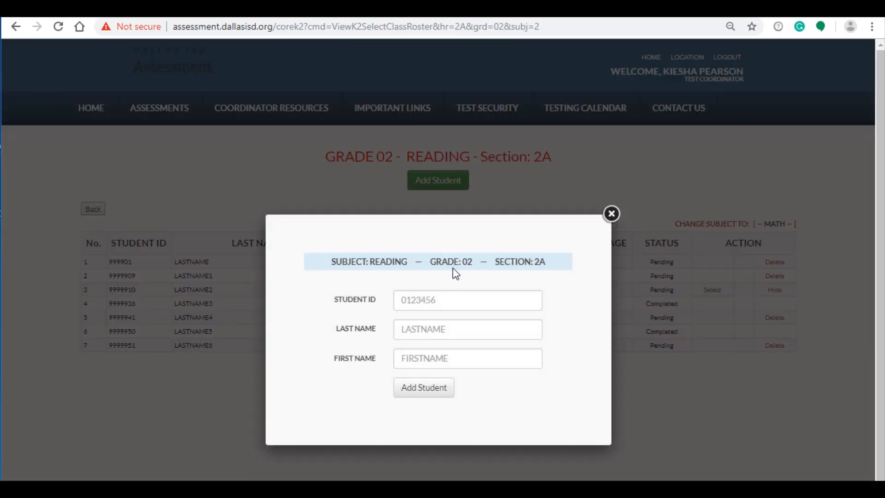
left_click(460, 300)
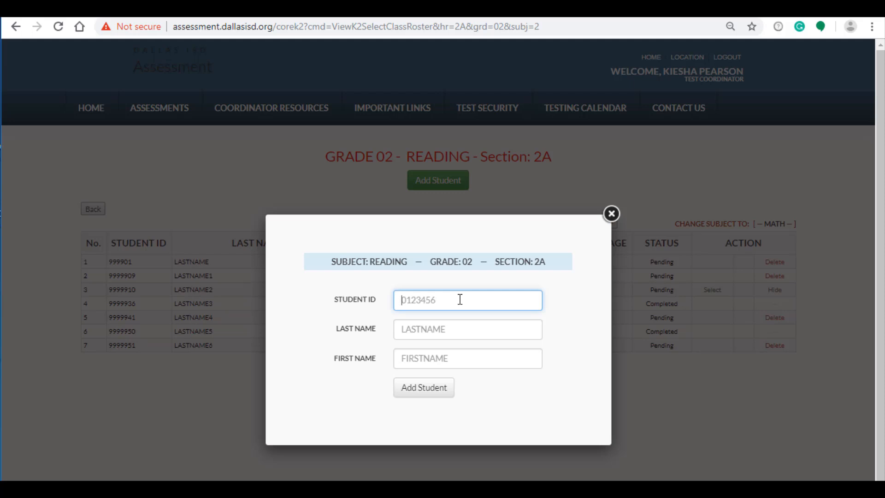
type("999902")
key("Tab")
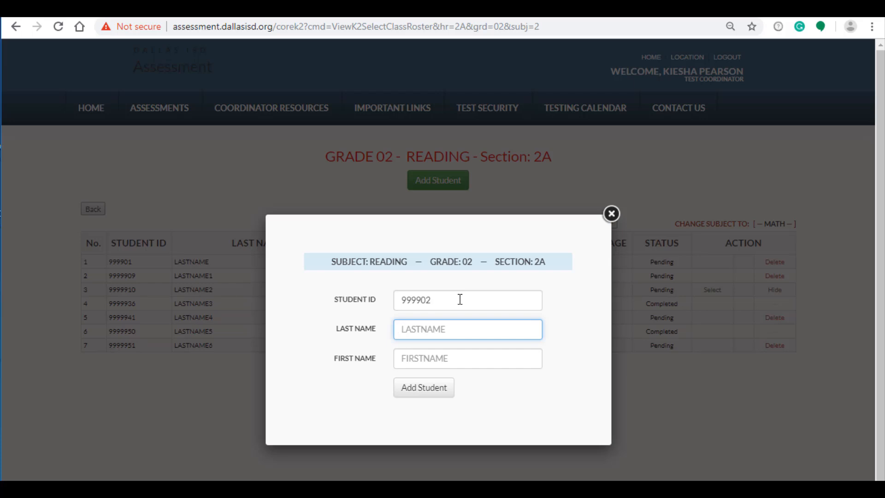
type("LASTNAME1")
key("Tab")
type("FIRST")
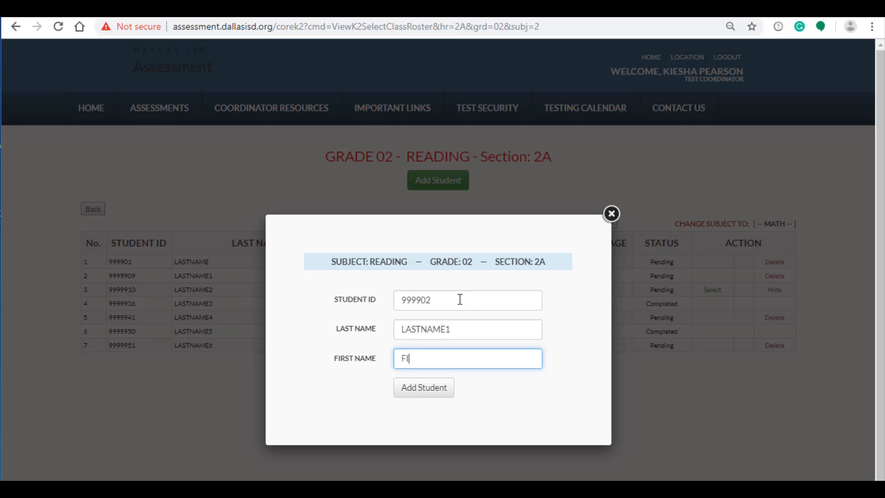
type("ME1")
left_click(446, 394)
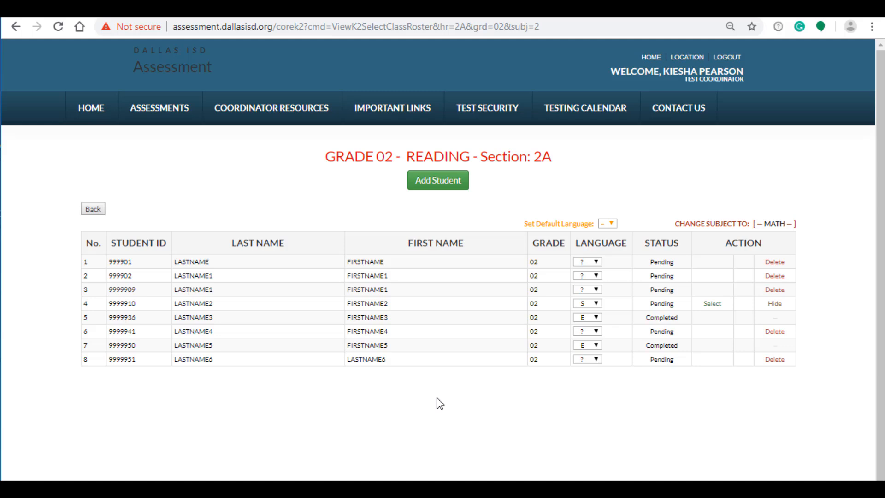
Enter answers A, B, C repeating for all 20 items of LASTNAME2's Reading test, tick the checked-responses box and submit
left_click(712, 304)
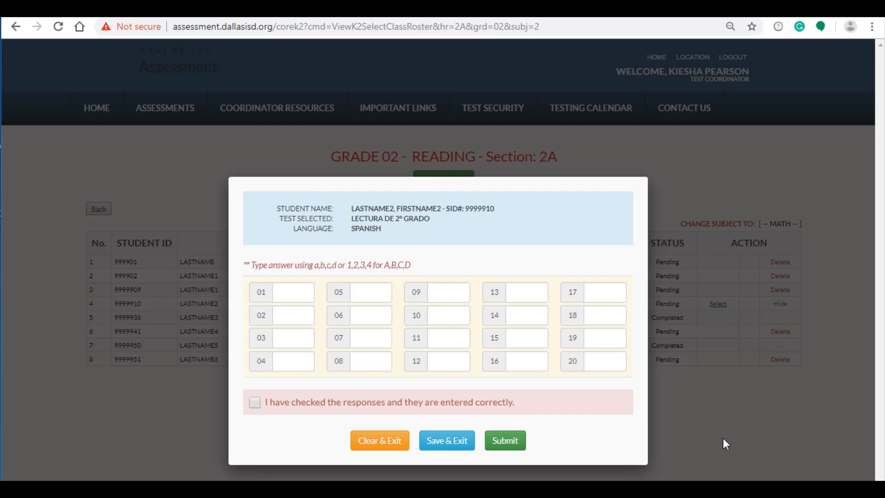
left_click(305, 294)
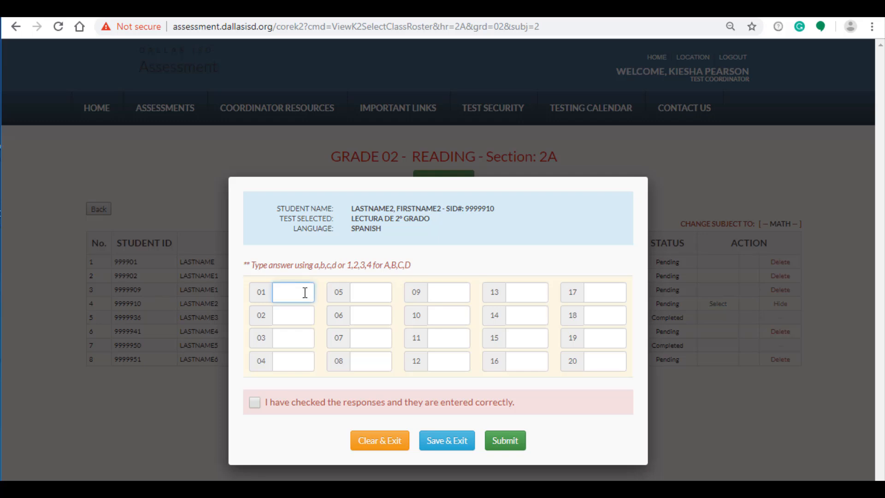
type("abcabc")
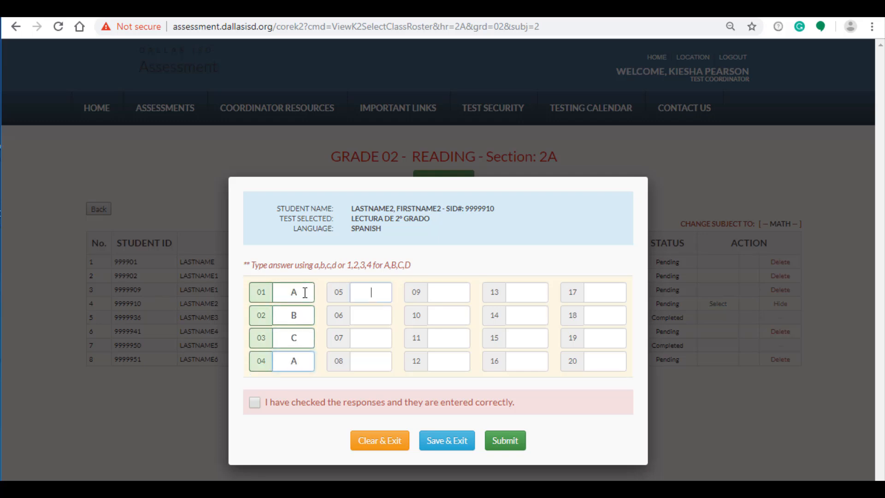
type("abcab")
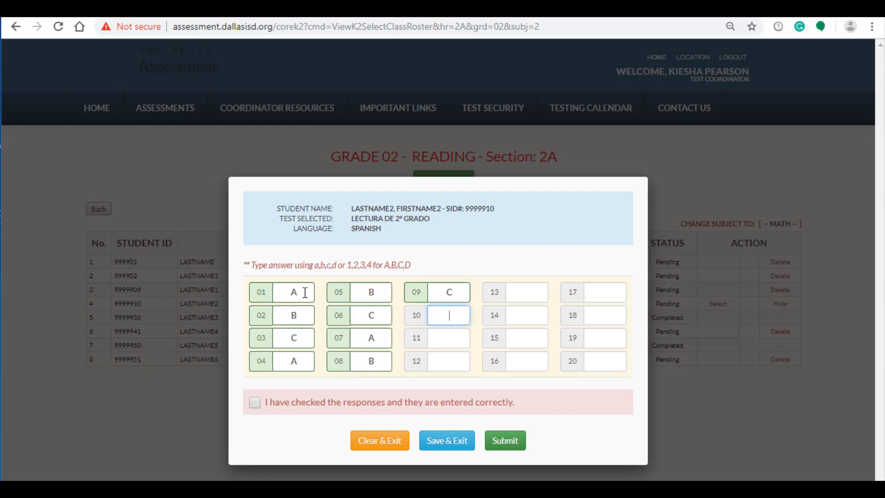
type("cabc")
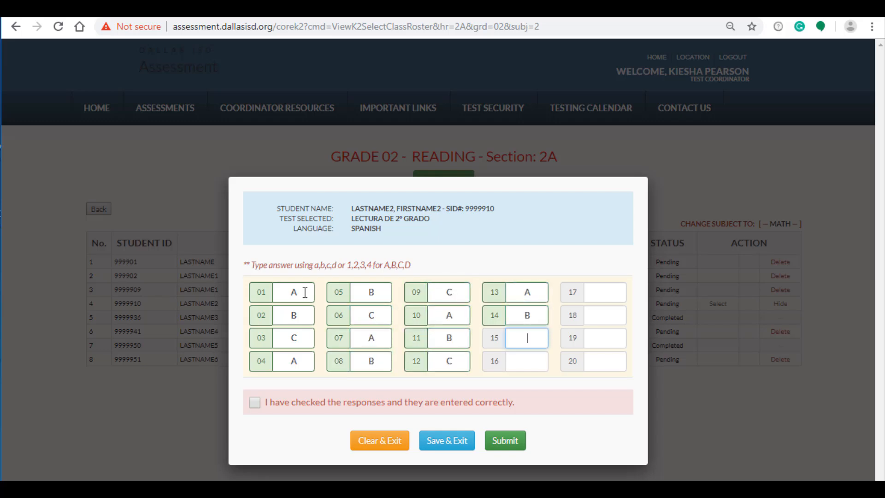
type("abc")
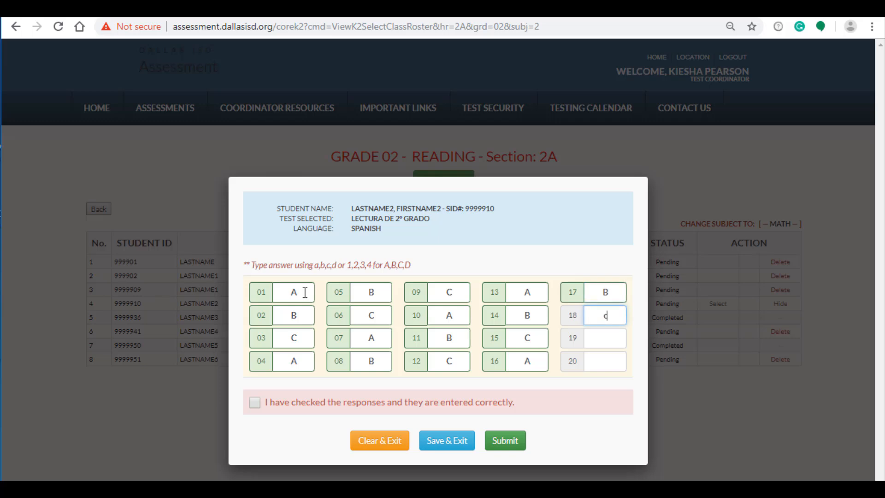
type("ab")
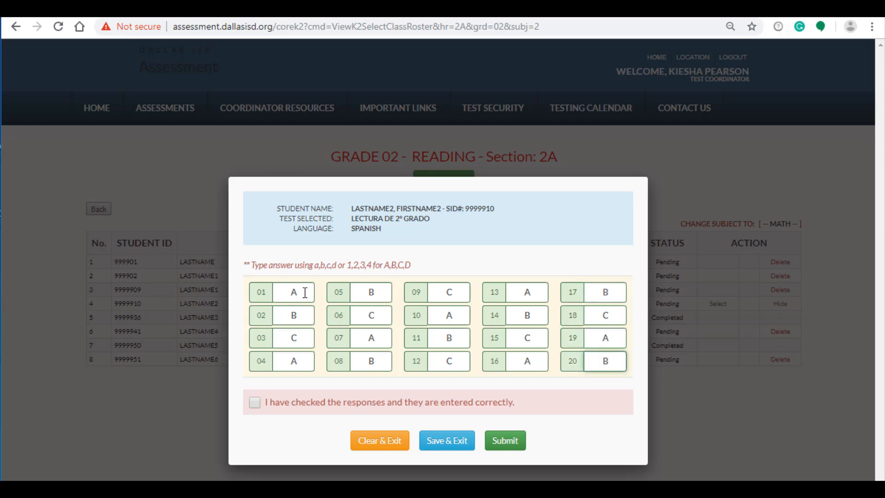
left_click(255, 402)
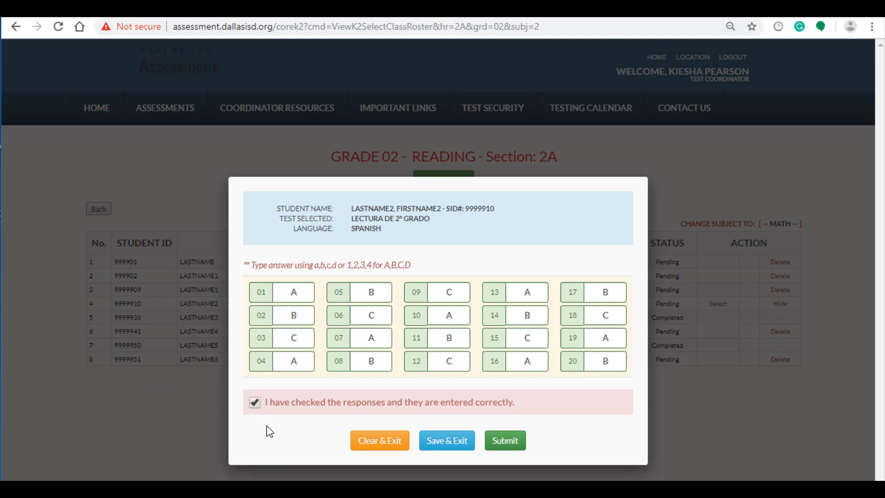
left_click(509, 443)
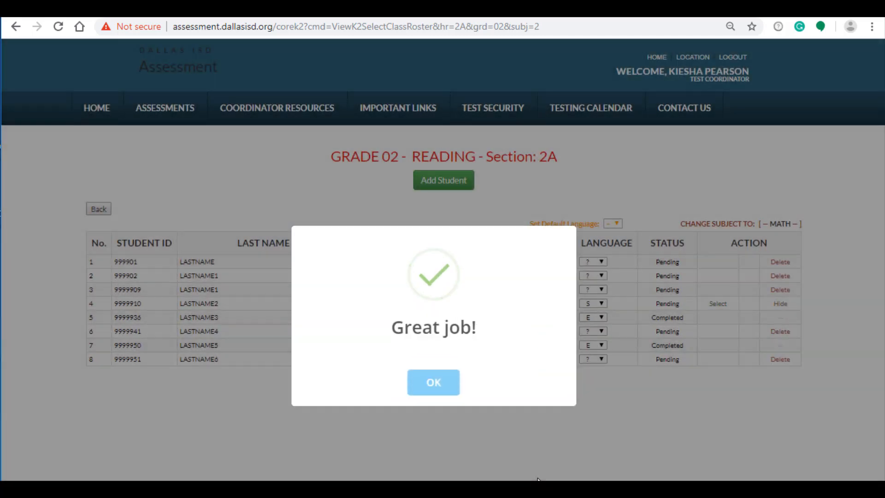
left_click(441, 392)
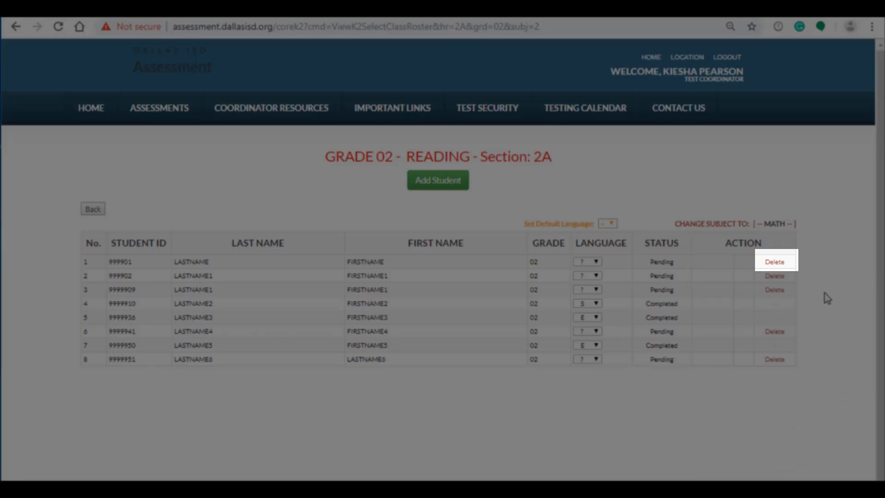
Delete the LASTNAME, FIRSTNAME student from the Reading roster and switch to the Math roster
left_click(782, 265)
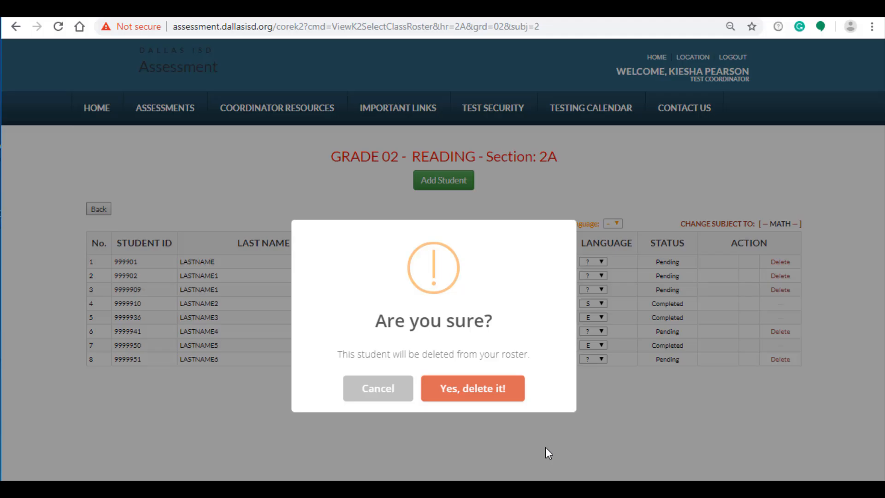
left_click(375, 392)
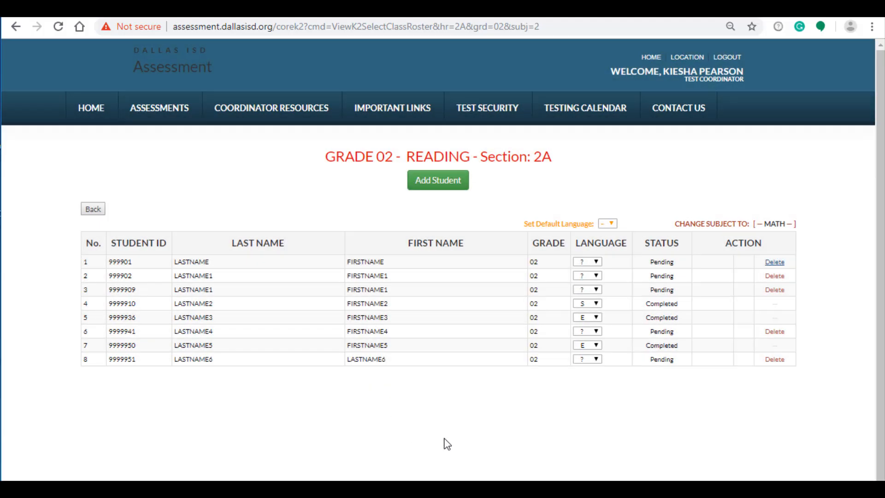
left_click(773, 261)
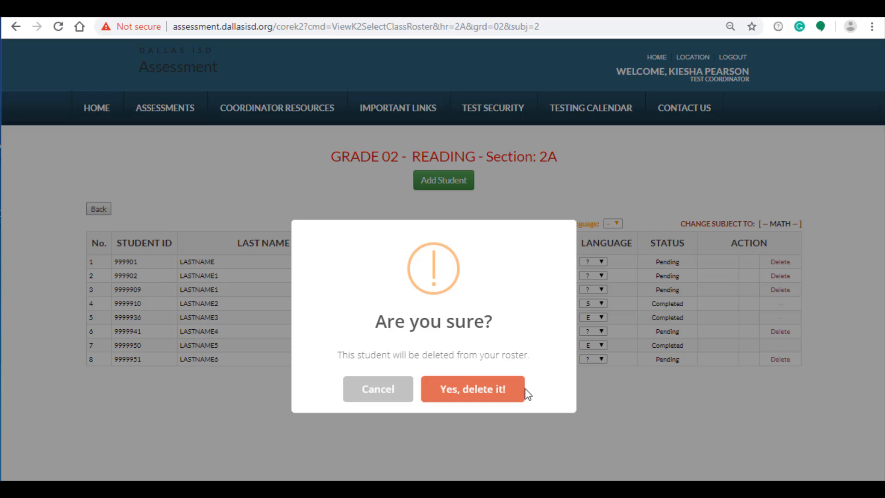
left_click(508, 395)
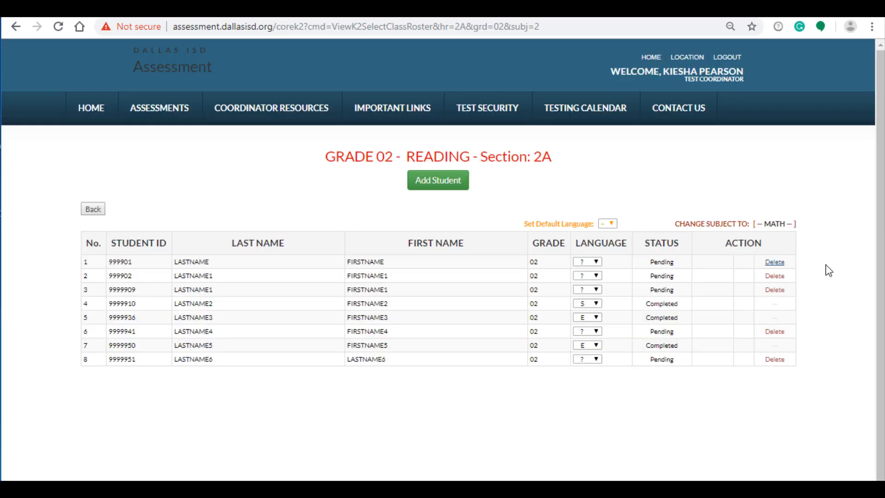
left_click(779, 224)
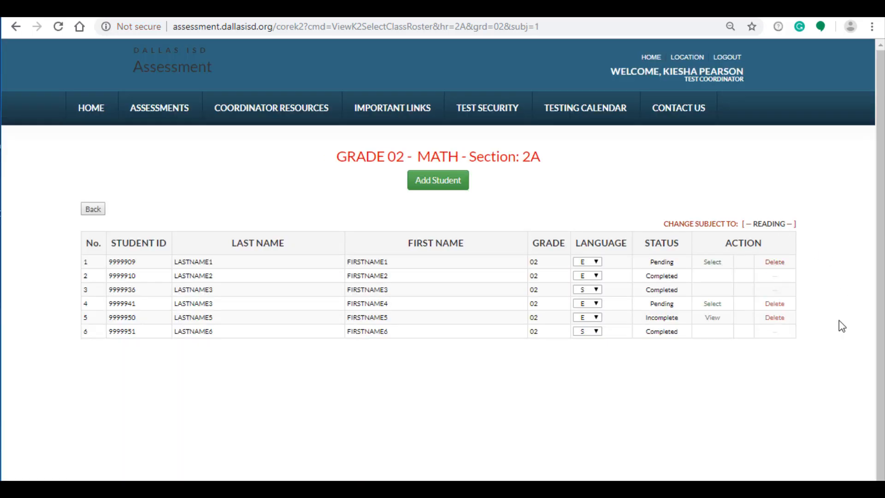